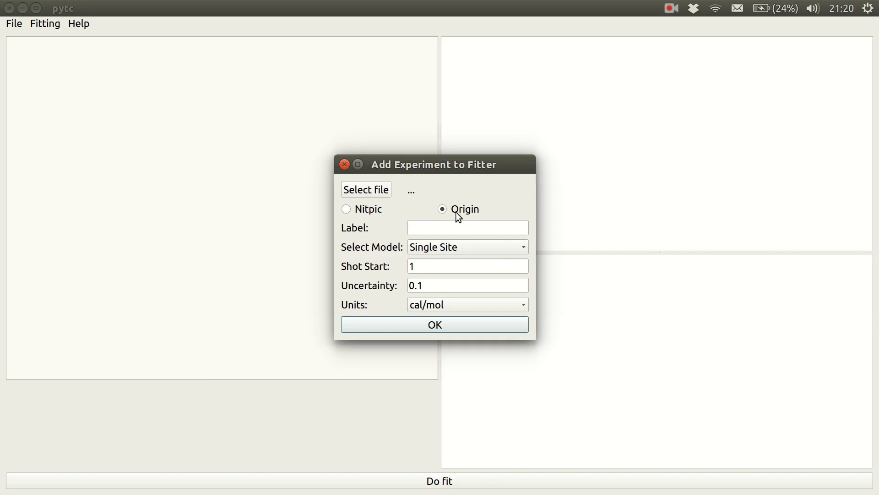
Add the Origin data file ca-edta/hepes-01.DH to the fitter using the Single Site model.
left_click(368, 198)
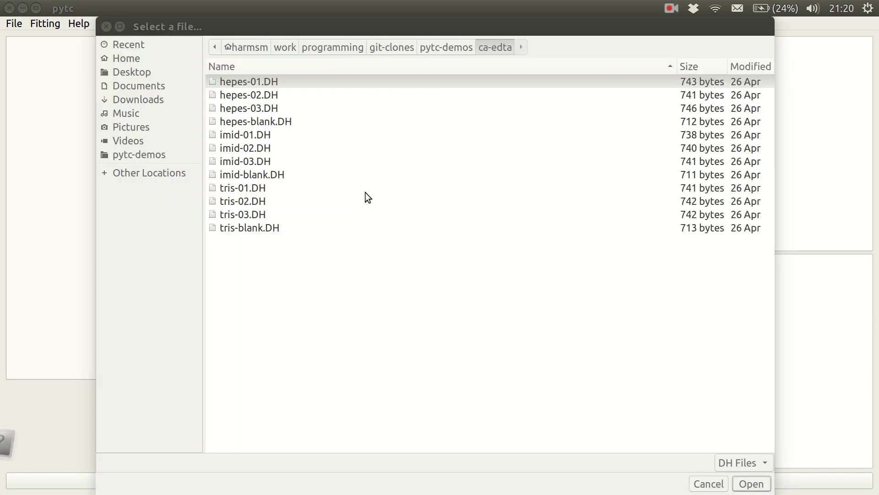
double_click(283, 83)
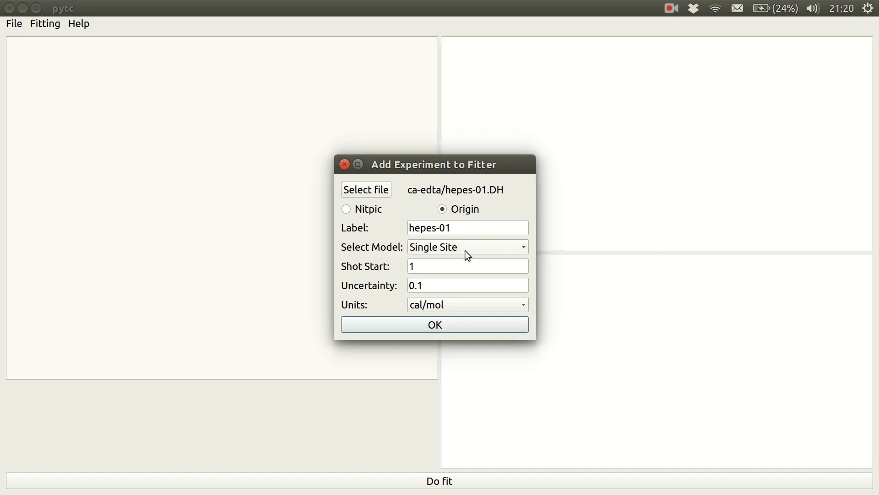
left_click(469, 227)
left_click(479, 248)
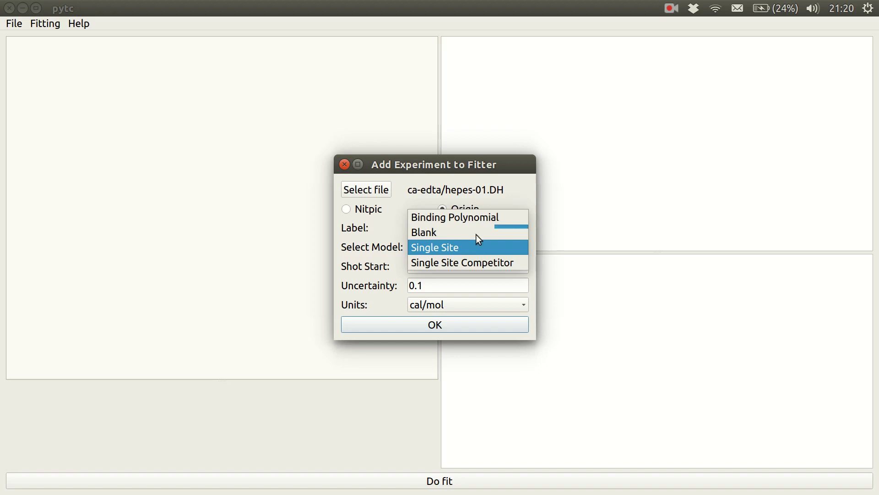
left_click(475, 250)
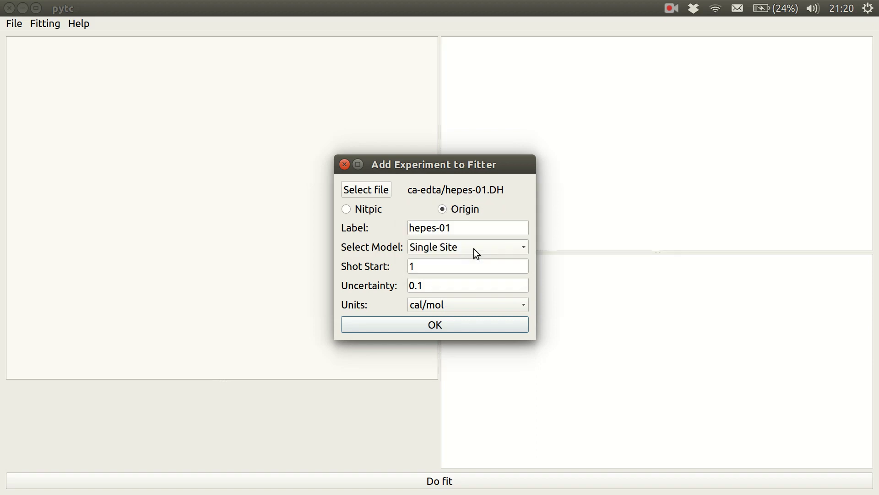
left_click(433, 284)
left_click_drag(435, 282, 401, 286)
key("Tab")
left_click(426, 325)
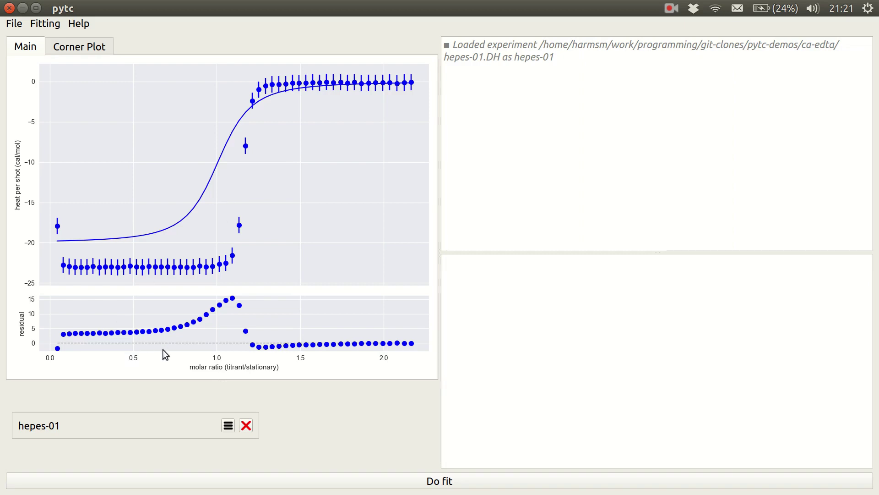
In the hepes-01 fit parameters, try a K guess of 1.00000000e+05, and set it to 1.00000000e+07 instead.
left_click(232, 428)
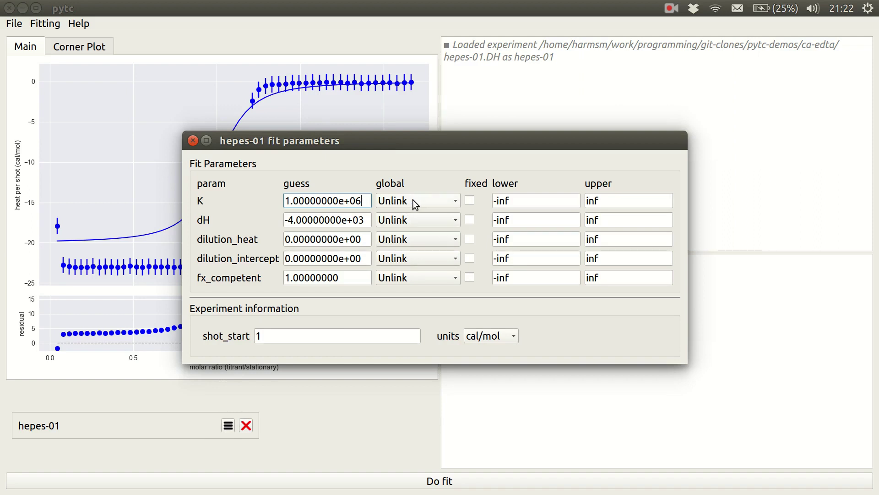
key("BackSpace")
type("5")
left_click_drag(383, 143, 518, 242)
left_click(502, 295)
key("BackSpace")
type("7")
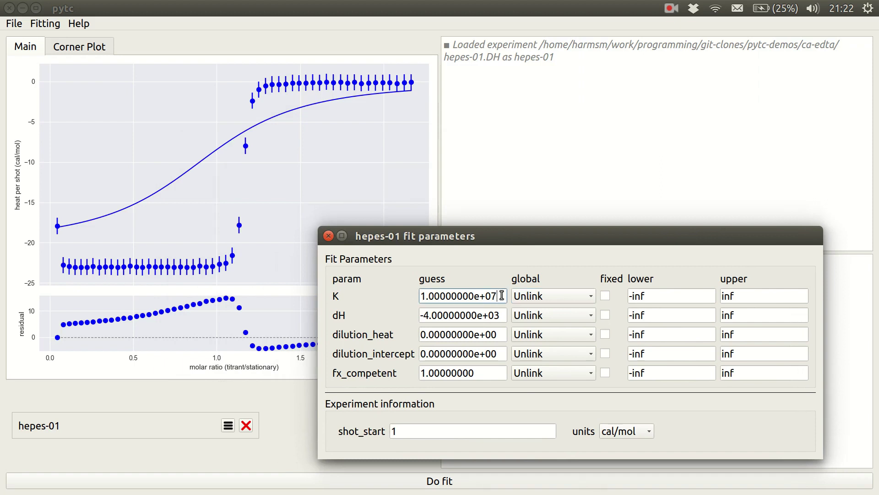
key("Tab")
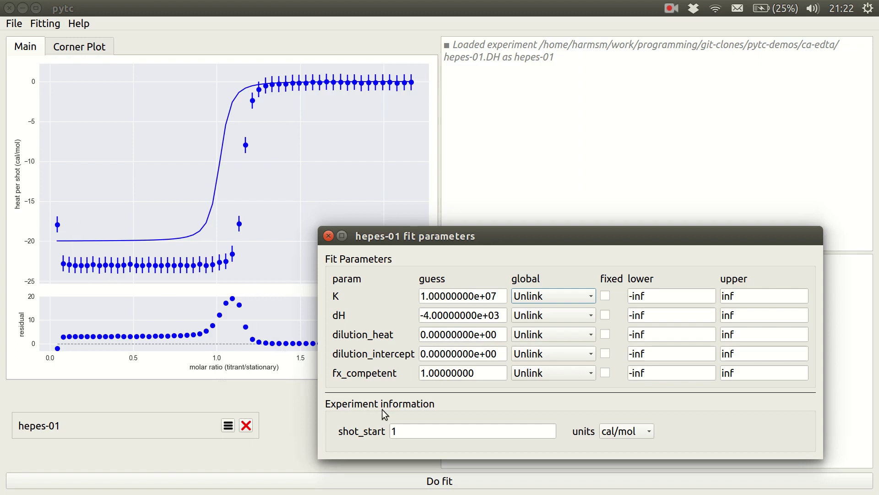
Set hepes-01's shot_start to 2 to leave out the first data point, and run the fit.
left_click(419, 432)
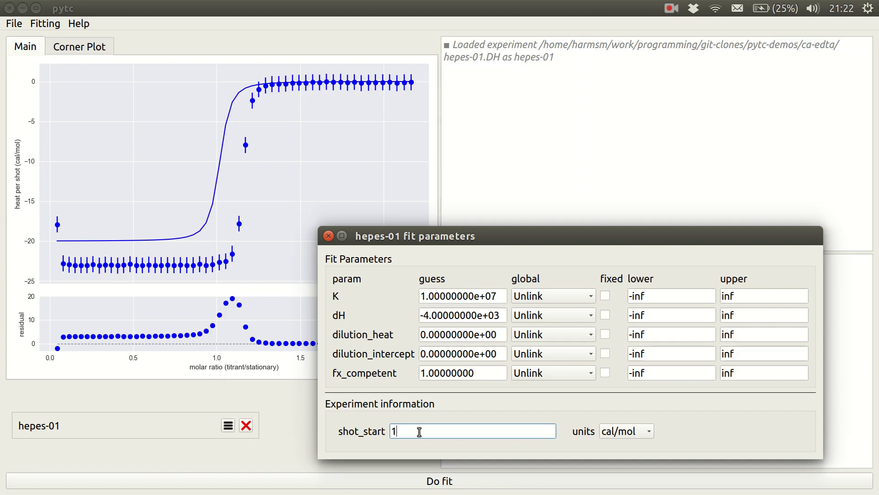
key("BackSpace")
type("2")
key("Tab")
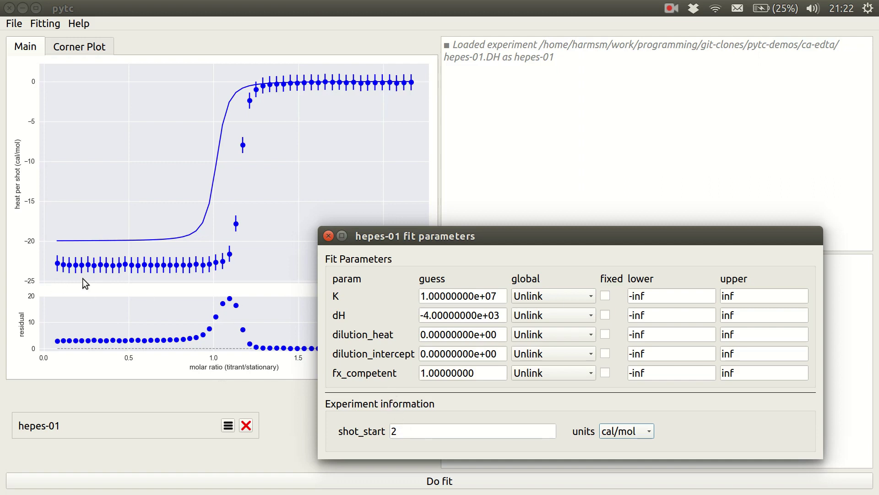
left_click(328, 236)
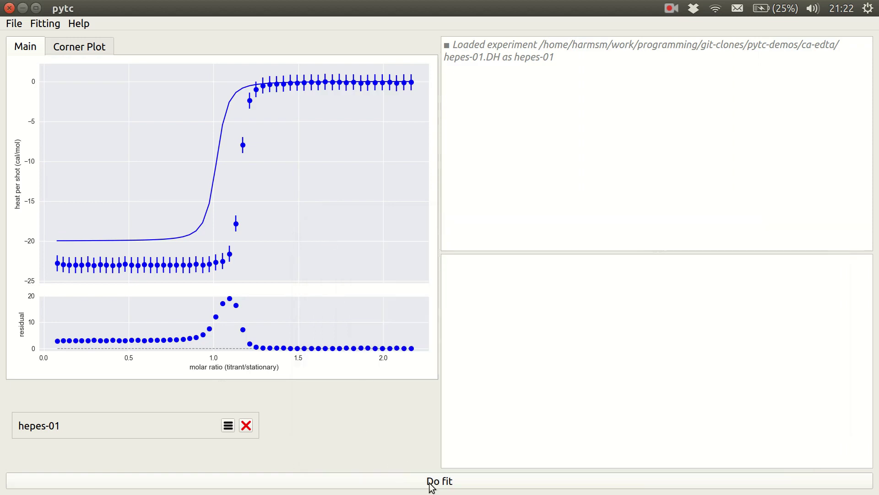
left_click(400, 480)
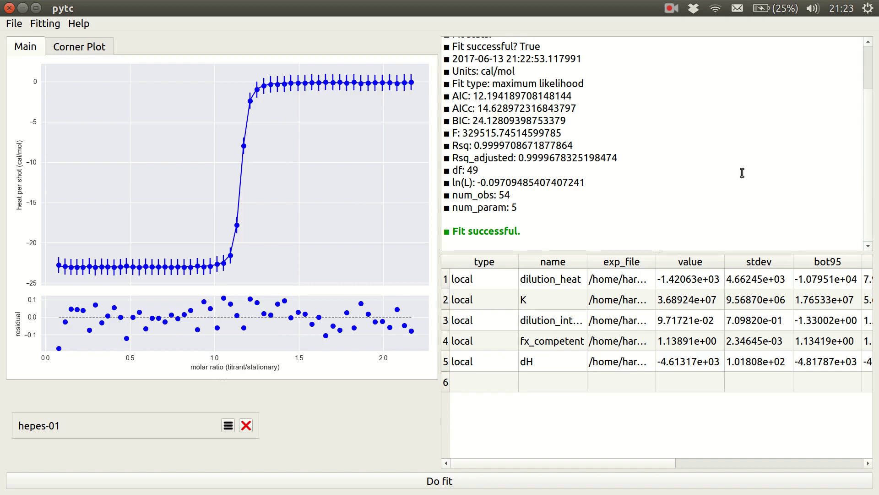
Examine the fit statistics in the log, including the Rsq value.
left_click_drag(467, 151, 451, 156)
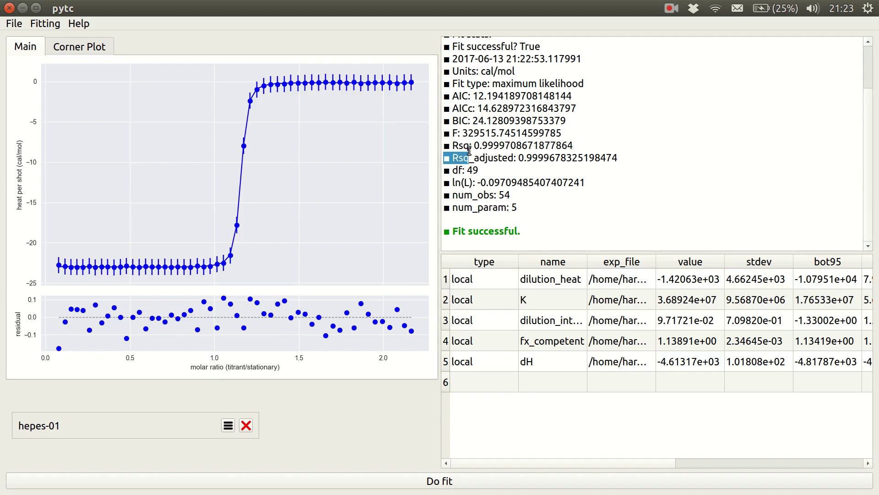
double_click(476, 145)
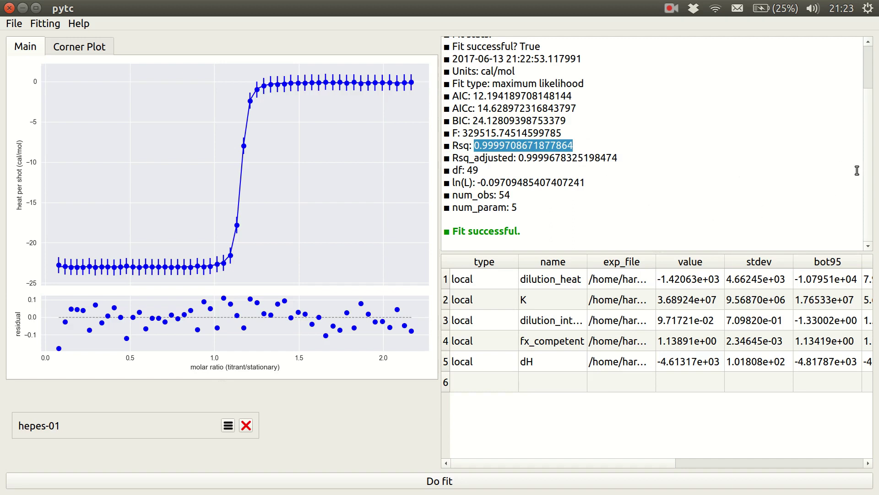
scroll(868, 169, "up", 2)
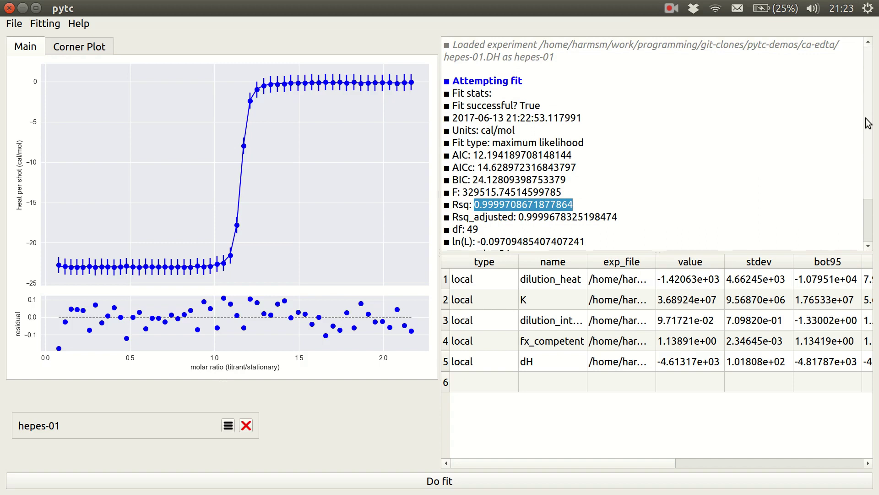
scroll(865, 136, "down", 1)
scroll(865, 137, "down", 3)
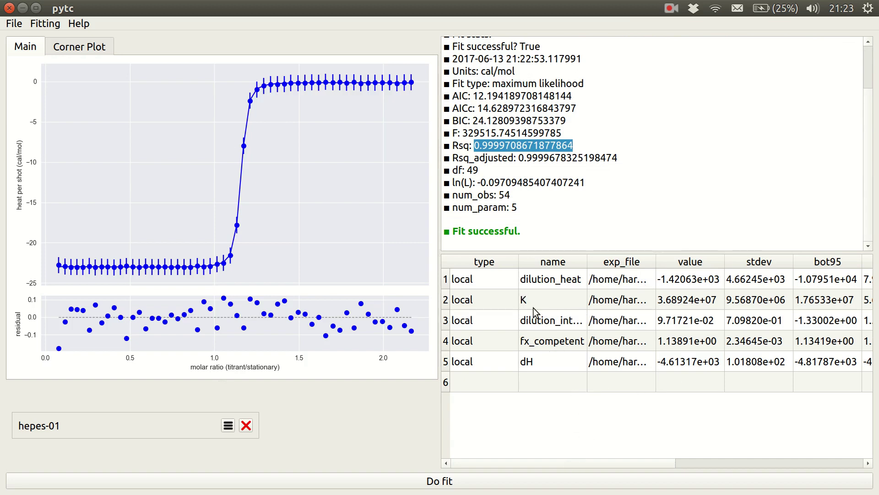
Examine the K row and the 95% bounds in the fit parameter table, and view the corner plot.
left_click(549, 306)
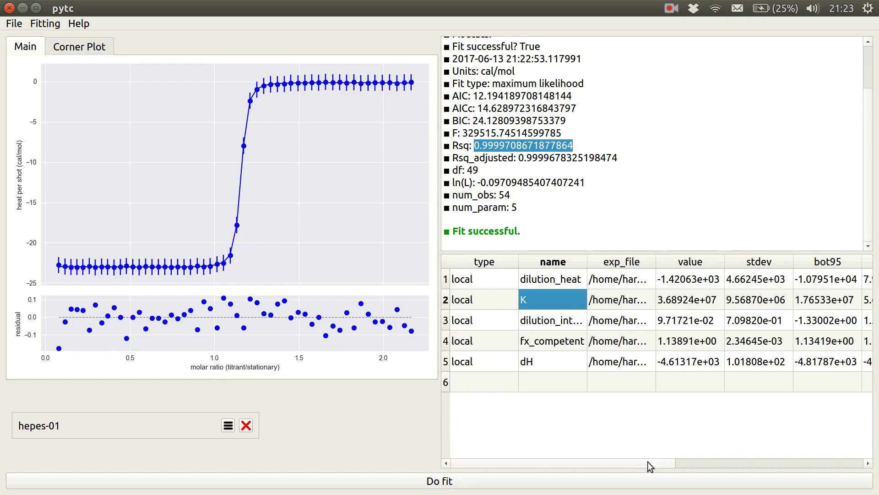
left_click_drag(650, 461, 724, 461)
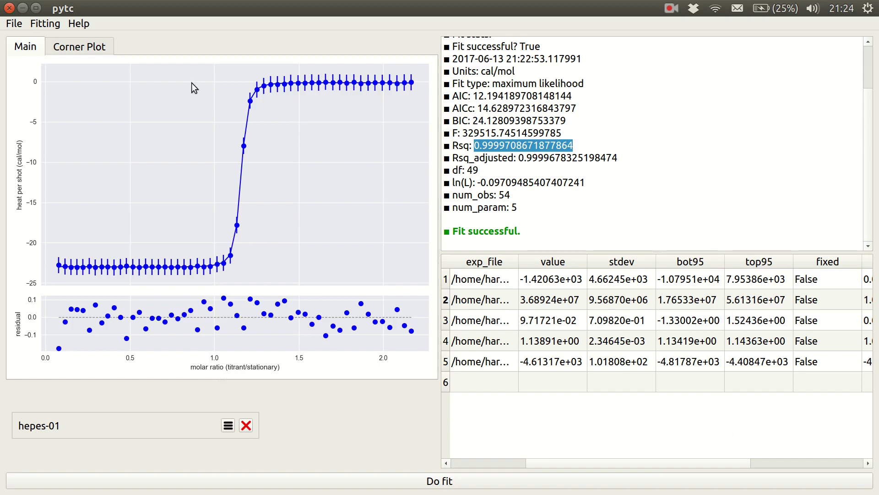
left_click(88, 46)
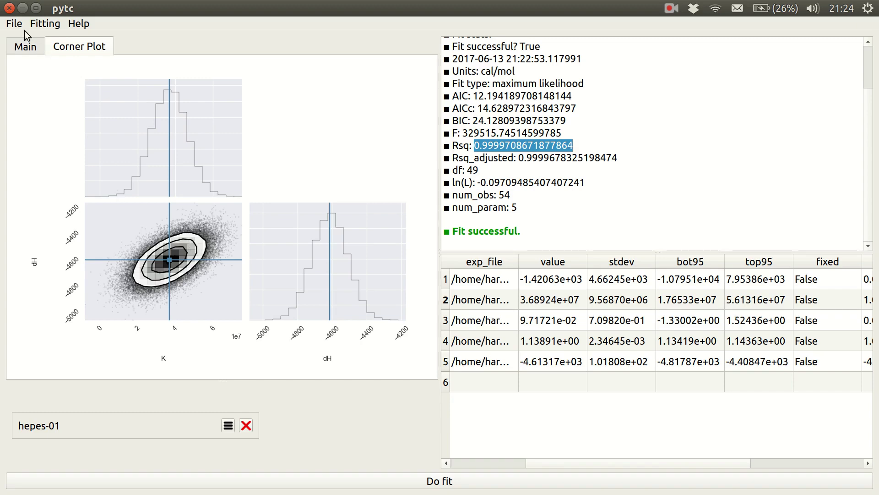
Export the fit results to the ca-edta folder under the name results.
left_click(14, 24)
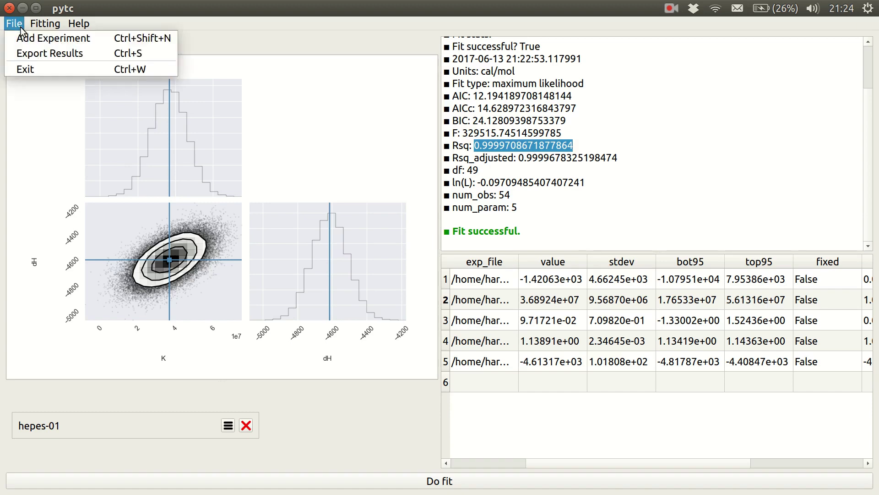
left_click(26, 54)
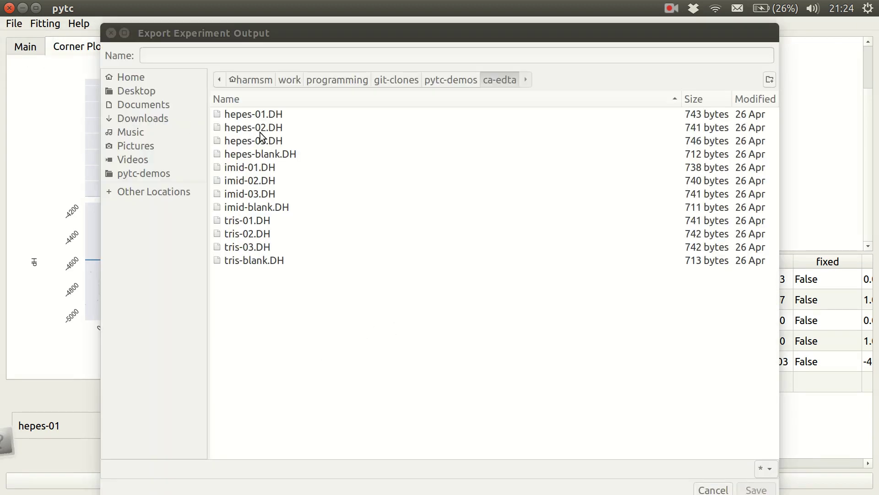
left_click(279, 56)
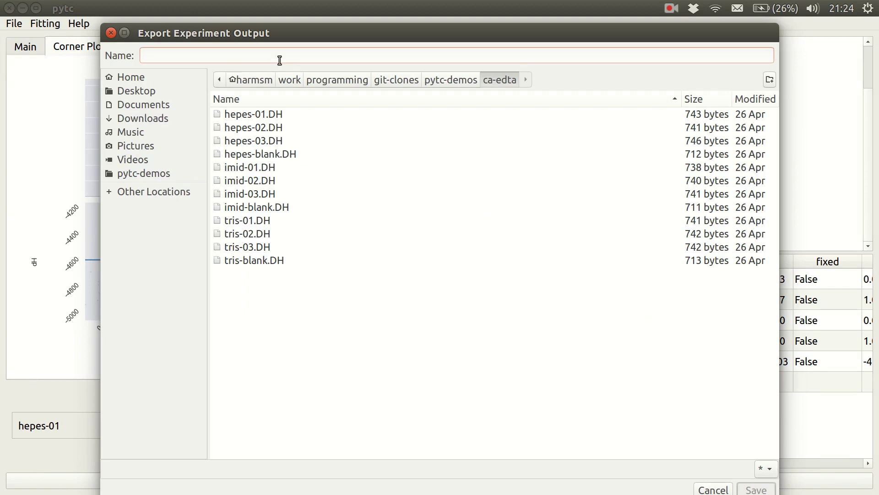
mouse_move(303, 36)
left_mouse_down()
mouse_move(314, 27)
mouse_move(306, 29)
left_mouse_up()
type("results")
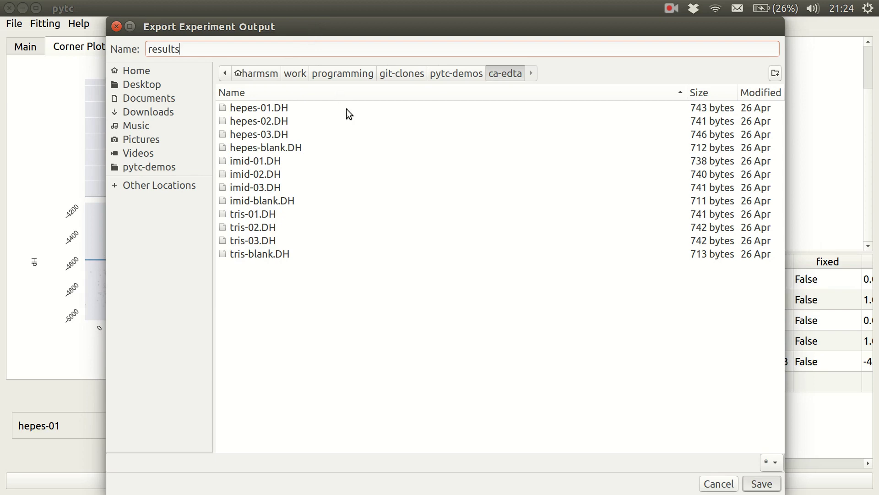
key("Return")
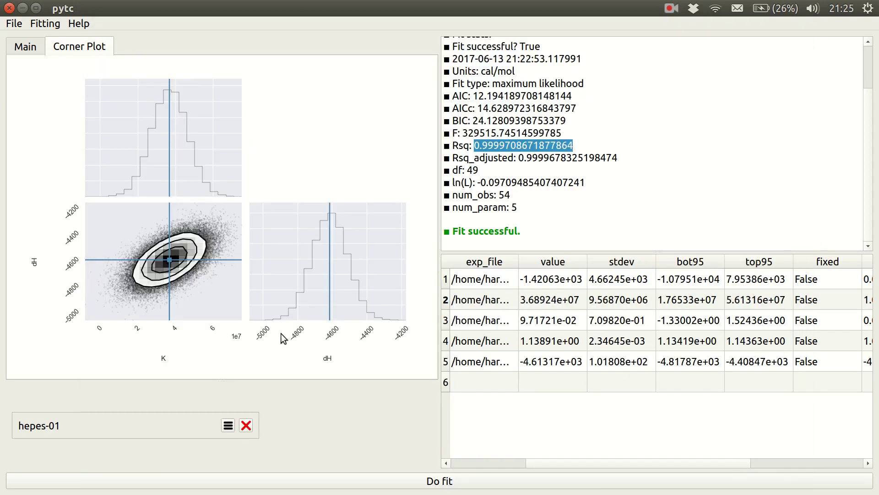
Switch to the Files window, open the exported results folder, and look over corner_plot.pdf and main_plot.pdf.
key("alt+Tab")
key("alt+Tab")
key("alt+shift+Tab")
key("alt+Tab")
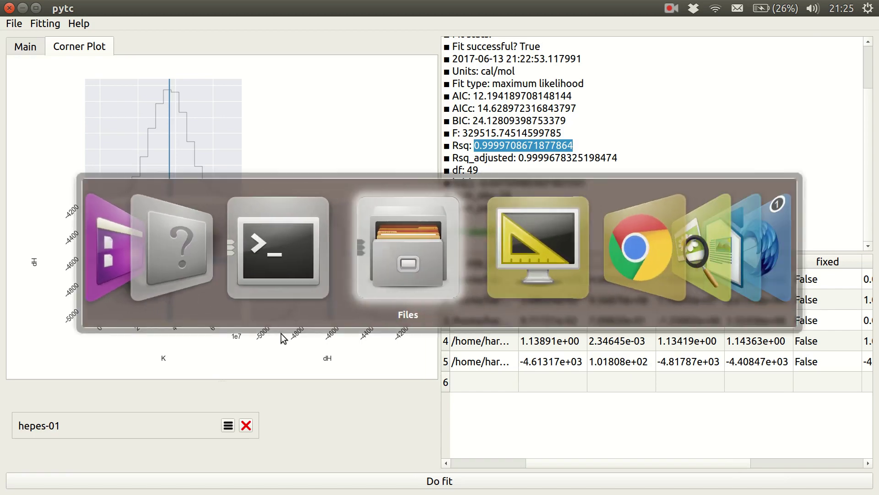
double_click(437, 85)
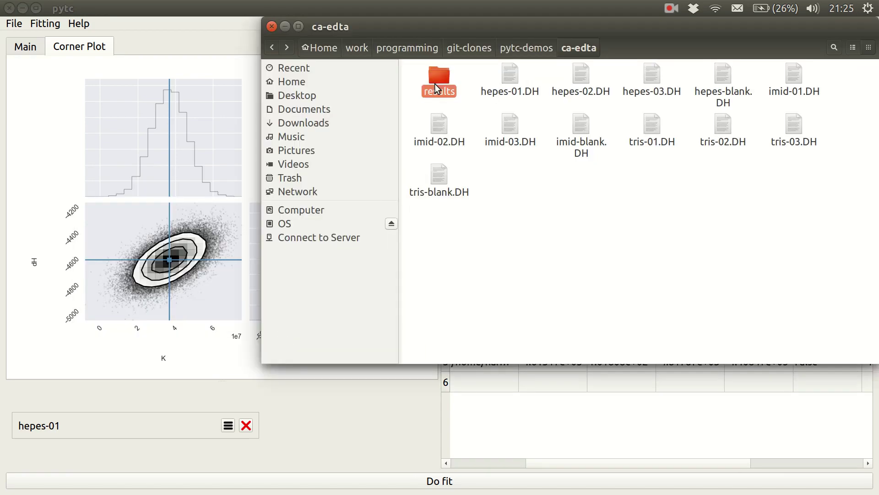
left_click(453, 108)
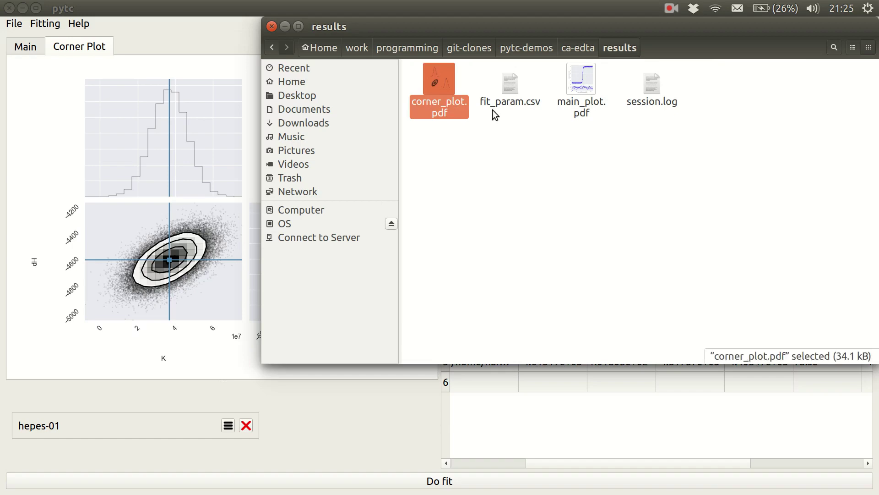
left_click(565, 115)
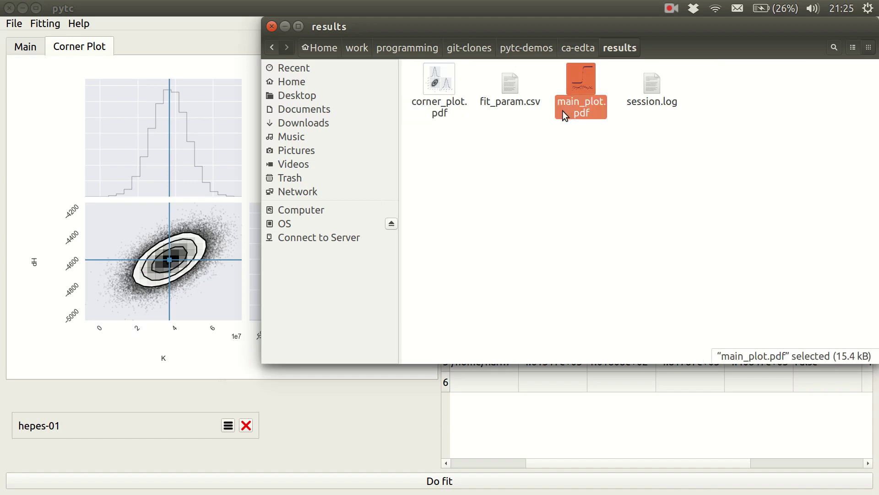
Open fit_param.csv in LibreOffice Calc as comma-separated text, examine the exported fit parameters, and close the spreadsheet.
double_click(510, 98)
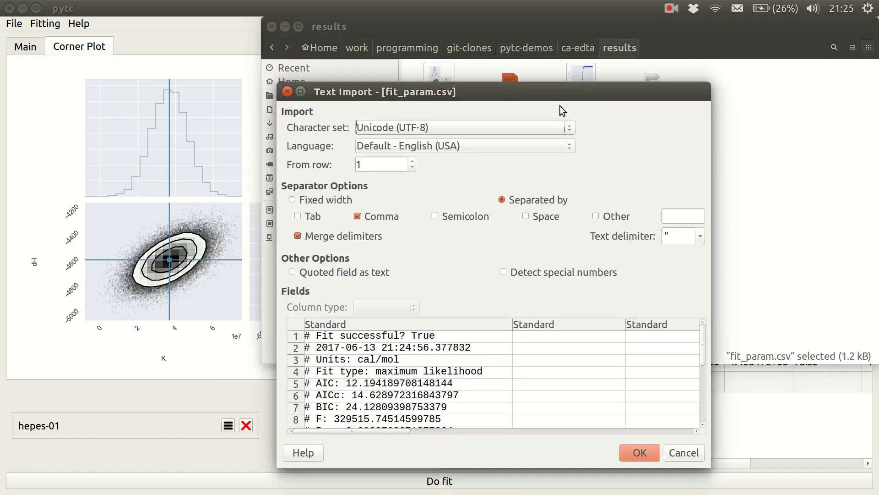
left_click(640, 453)
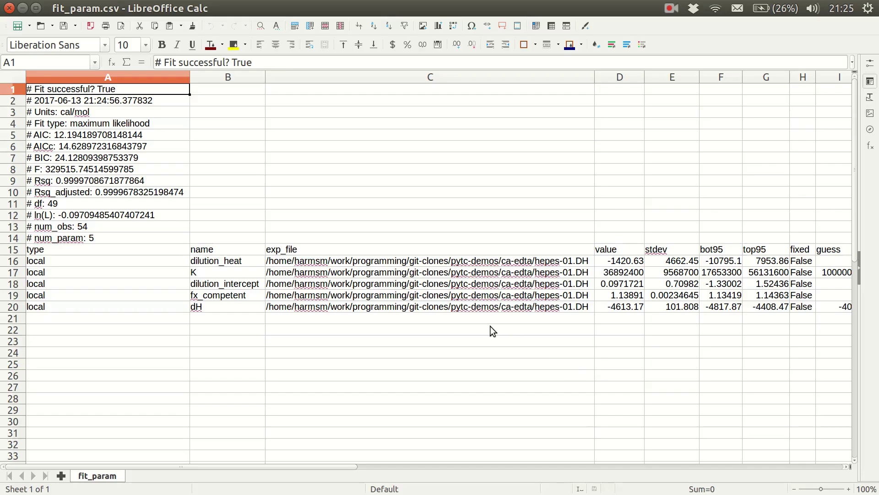
scroll(490, 326, "right", 3)
scroll(490, 325, "left", 3)
left_click(9, 8)
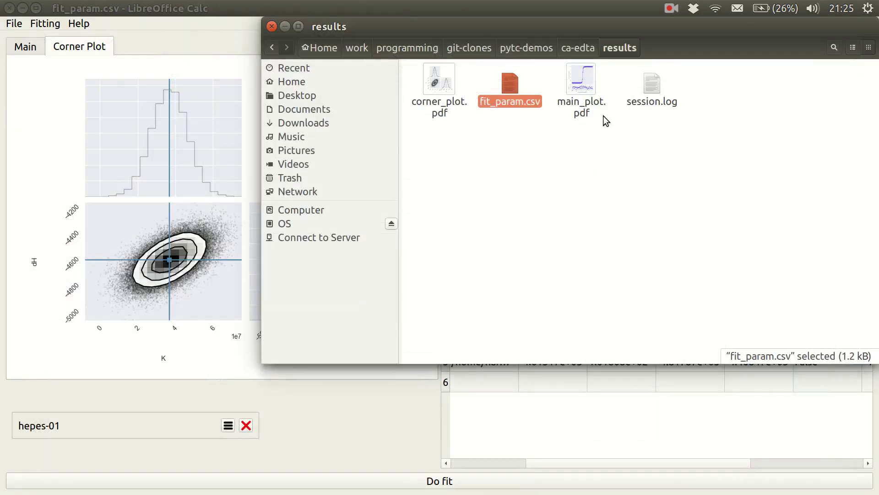